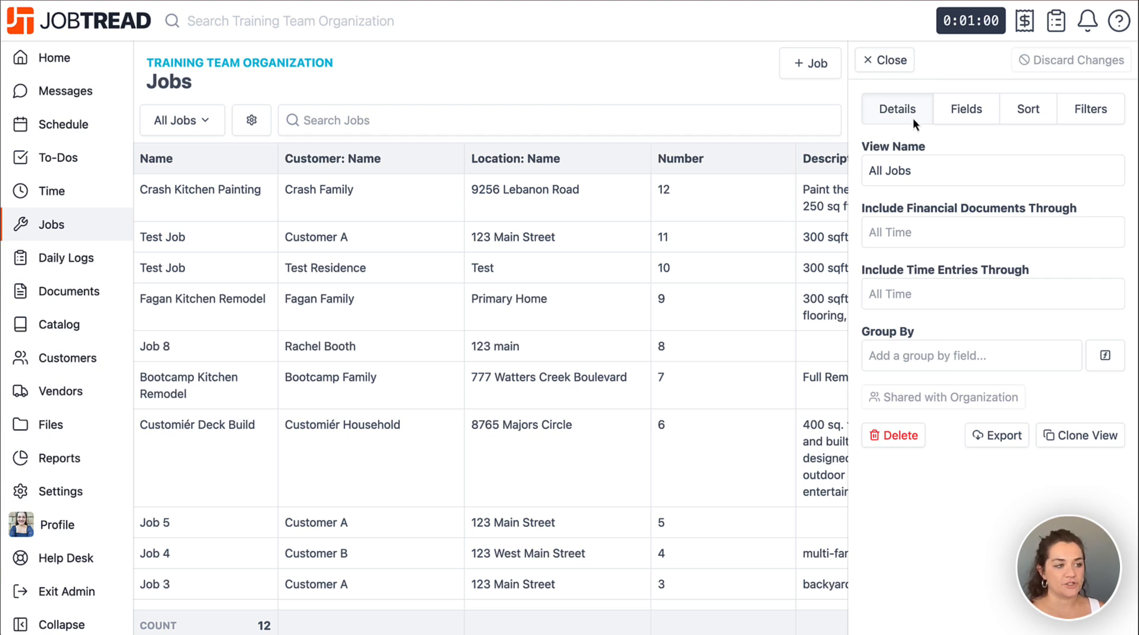
Review the displayed columns, the current sort order and the available sort fields of the All Jobs view
left_click(944, 111)
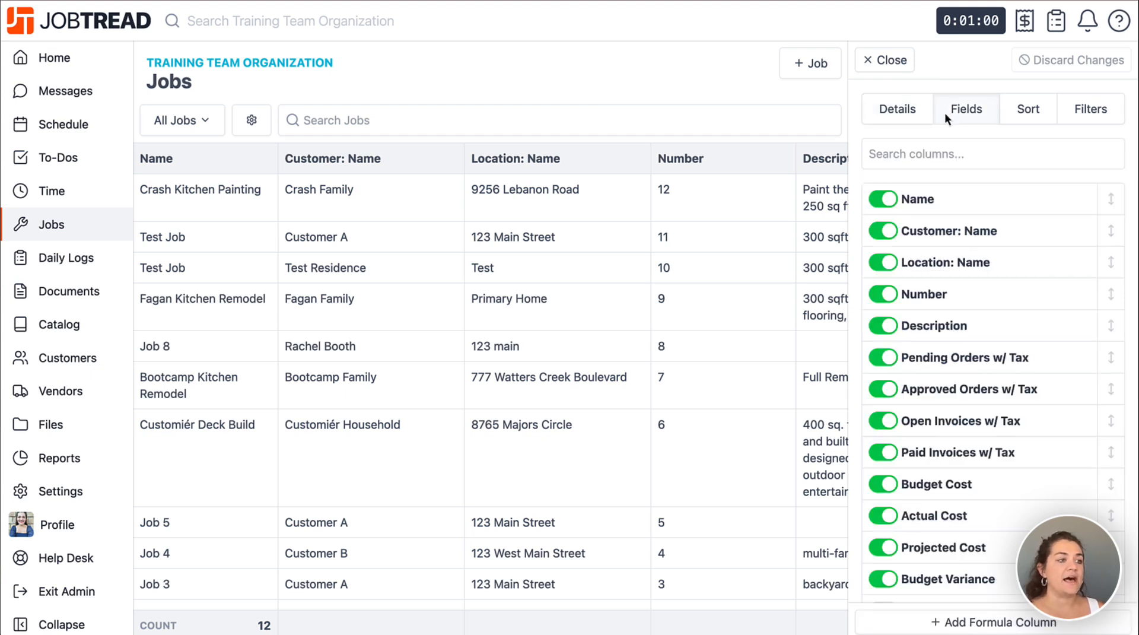
scroll(956, 225, "down", 3)
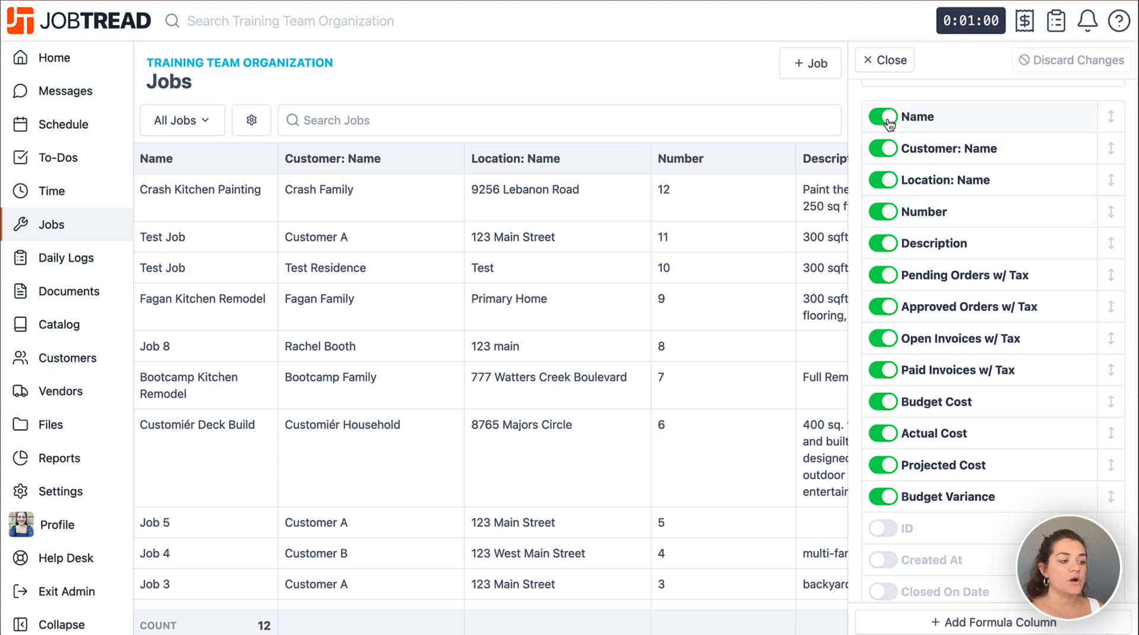
scroll(943, 500, "up", 5)
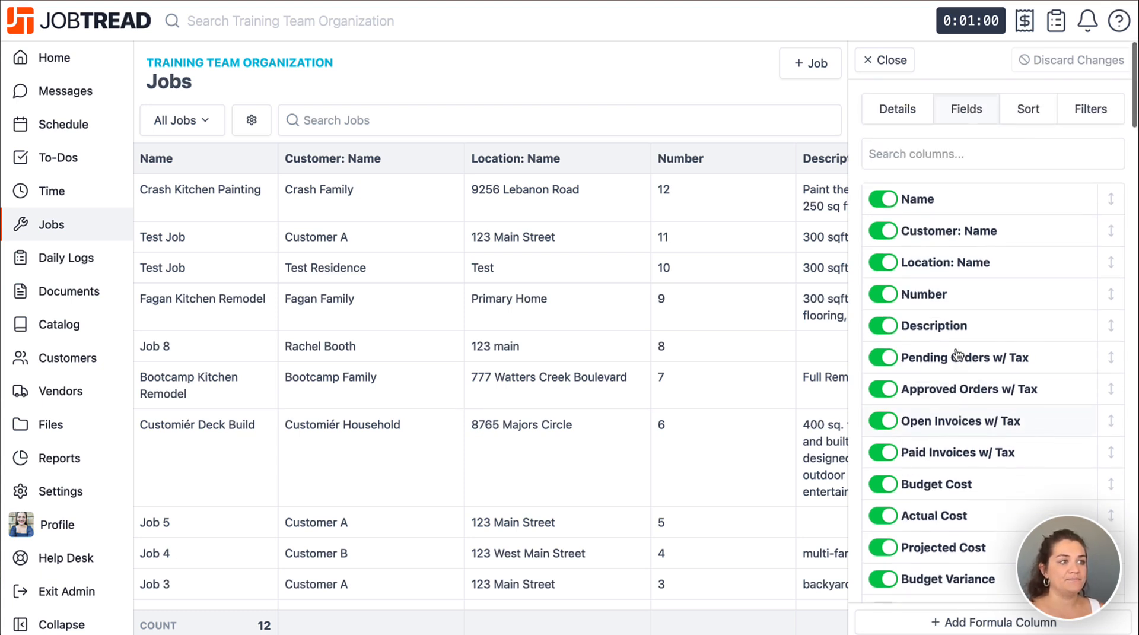
left_click(1021, 113)
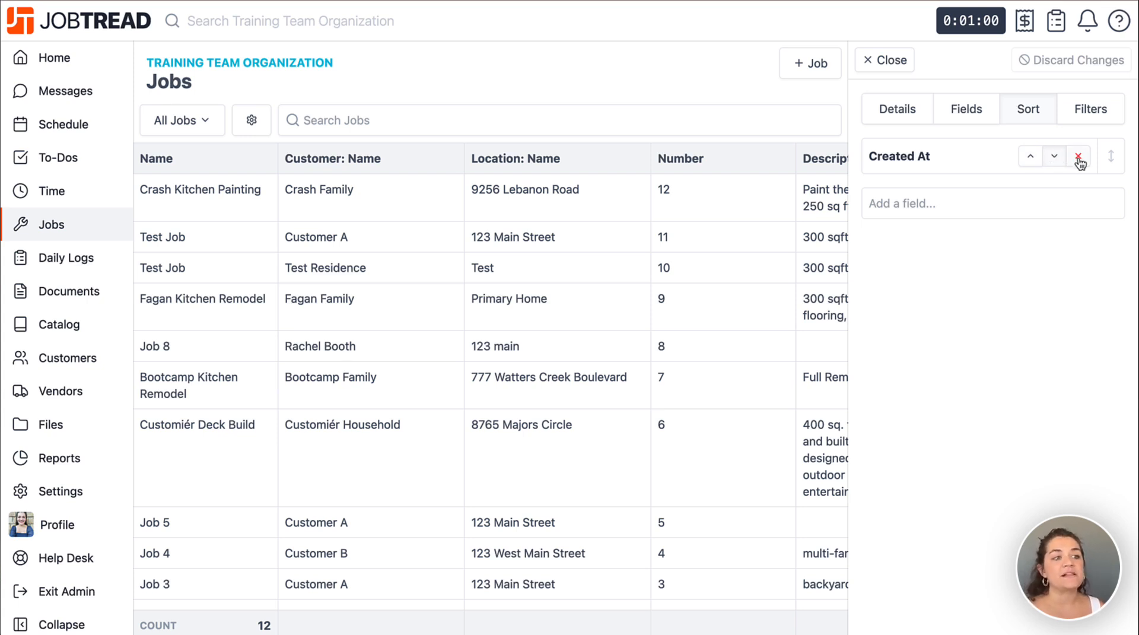
left_click(1061, 210)
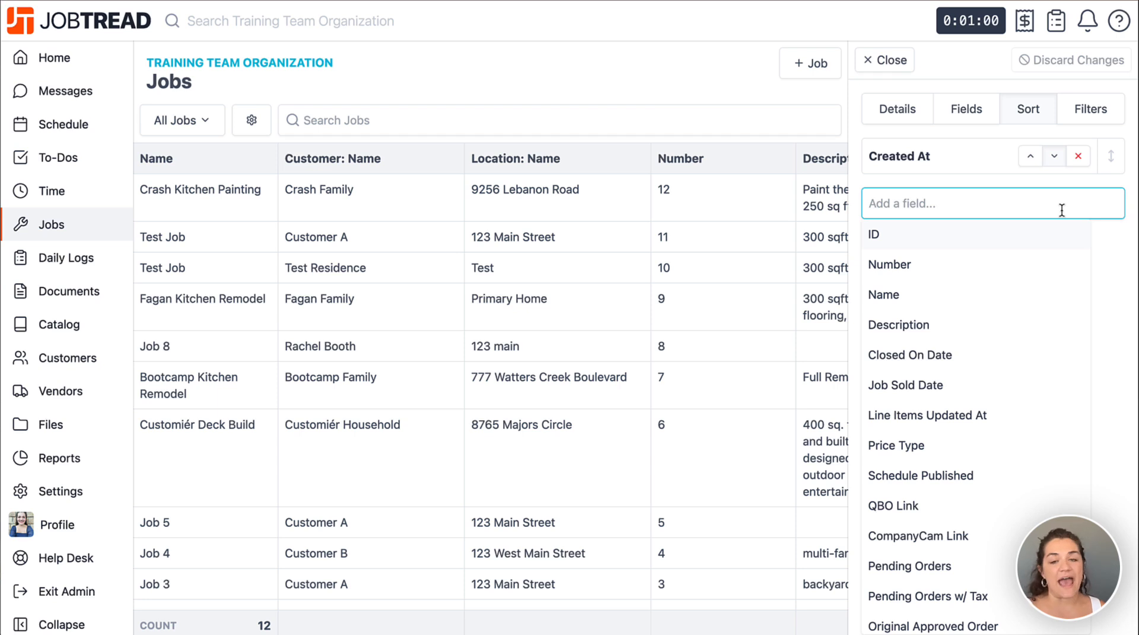
left_click(1125, 235)
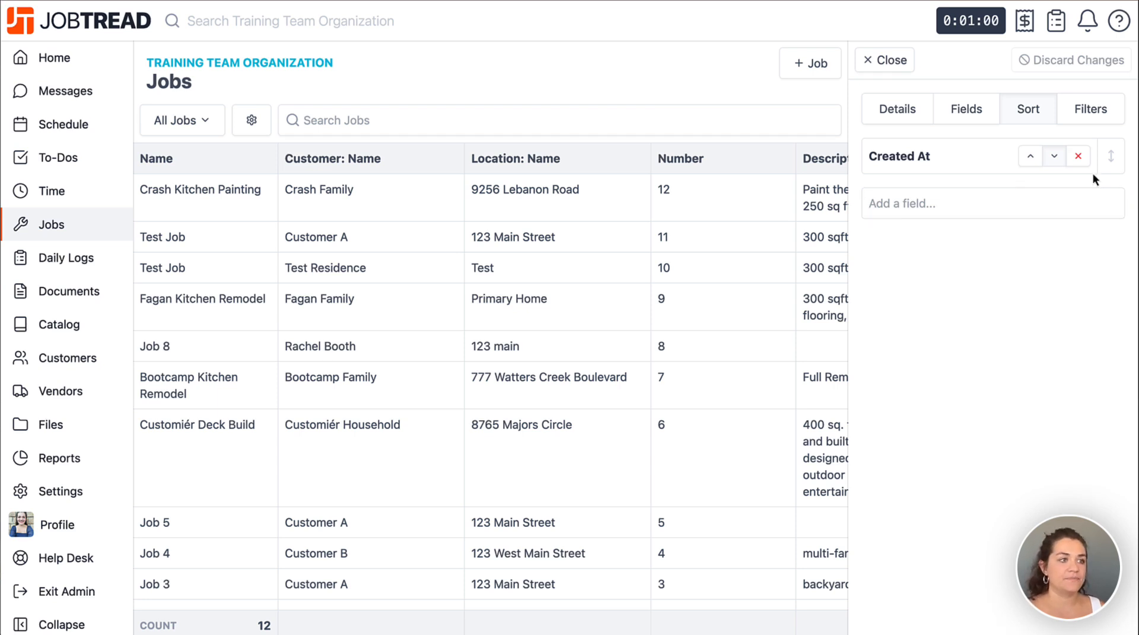
Add a filter to the All Jobs view on the Name field with the "is exactly" condition
left_click(1081, 116)
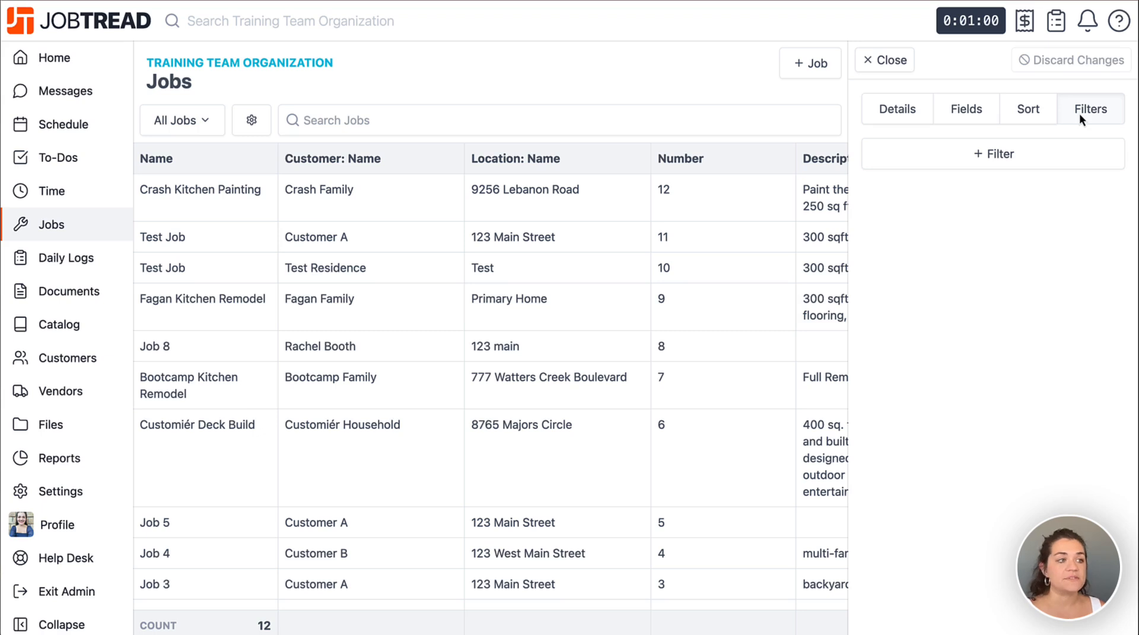
left_click(1036, 158)
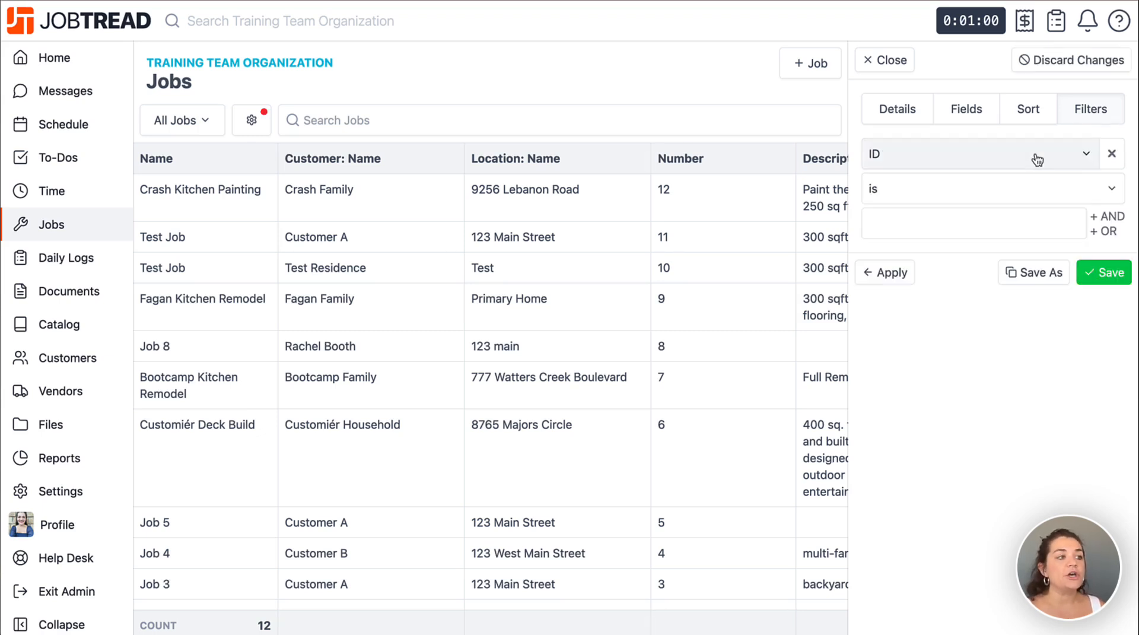
left_click(1036, 156)
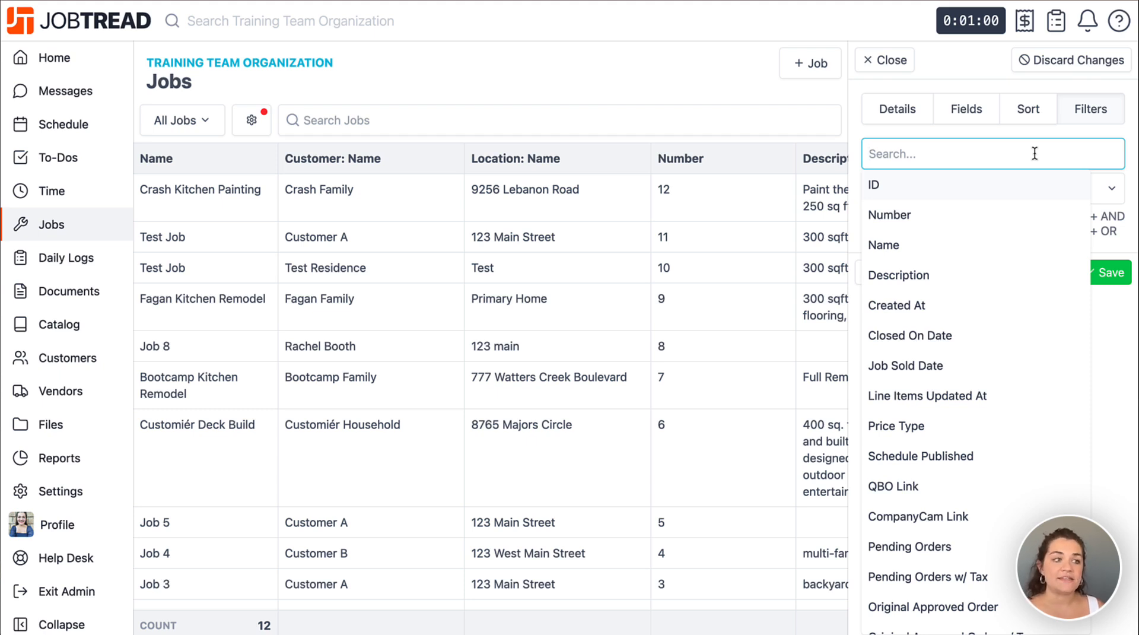
left_click(986, 246)
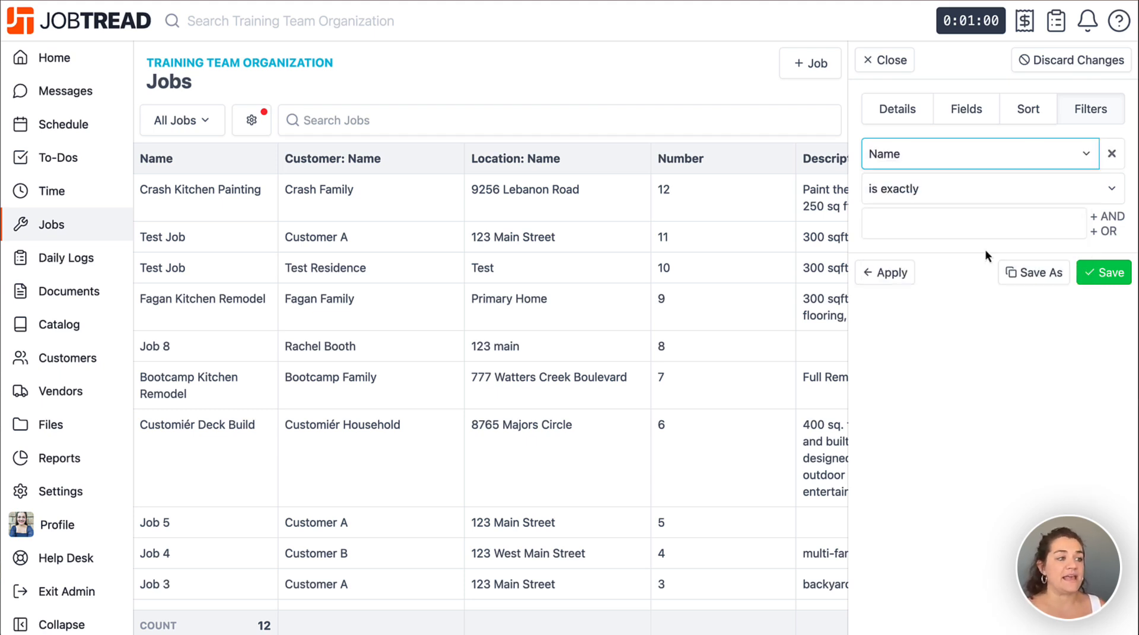
left_click(958, 186)
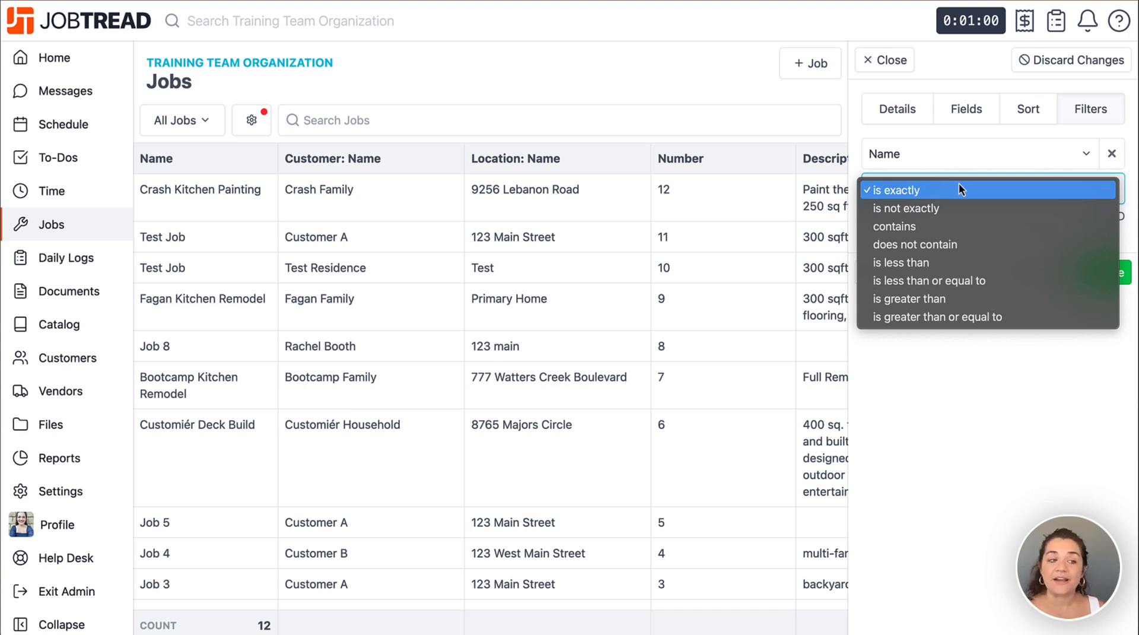
left_click(958, 188)
Change the filter to Schedule Published "is yes" and close the view settings
left_click(956, 156)
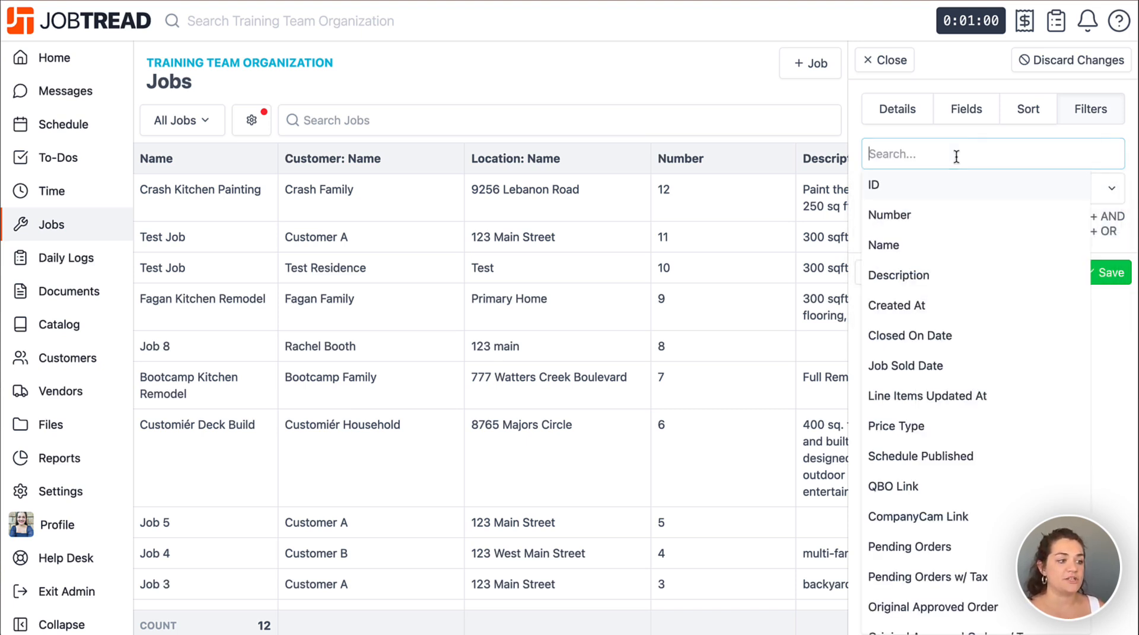
left_click(925, 456)
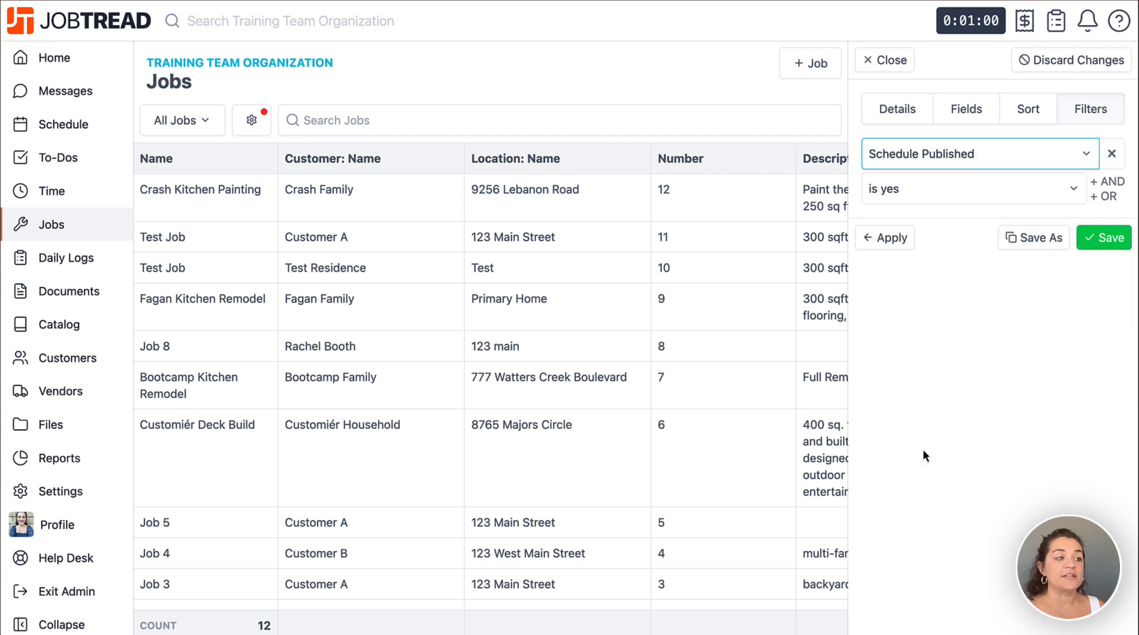
left_click(947, 196)
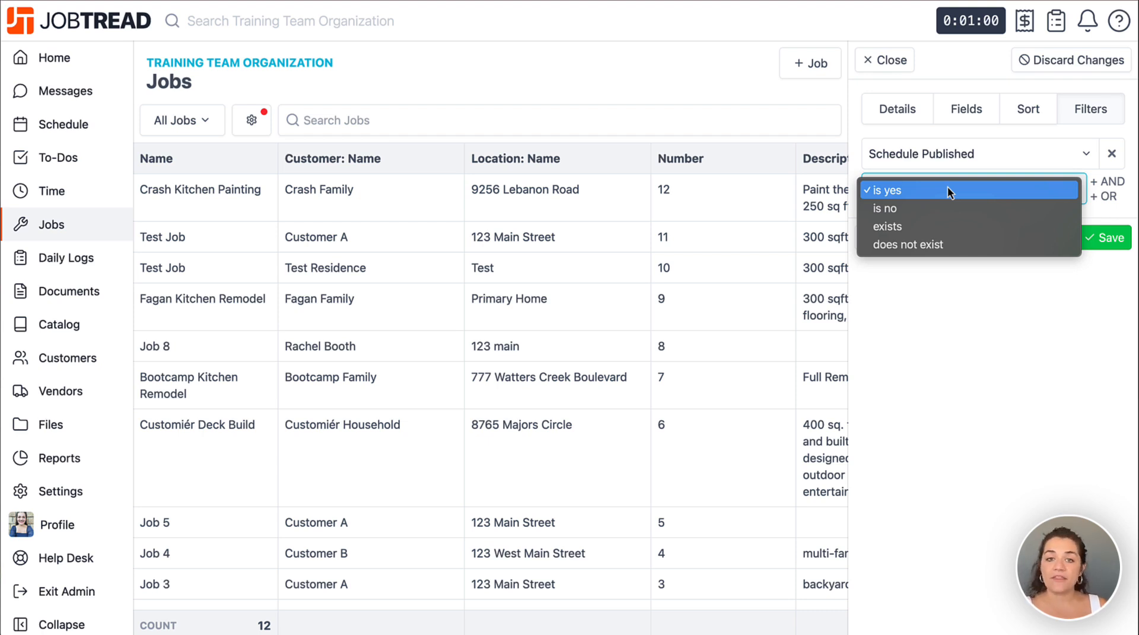
left_click(1133, 199)
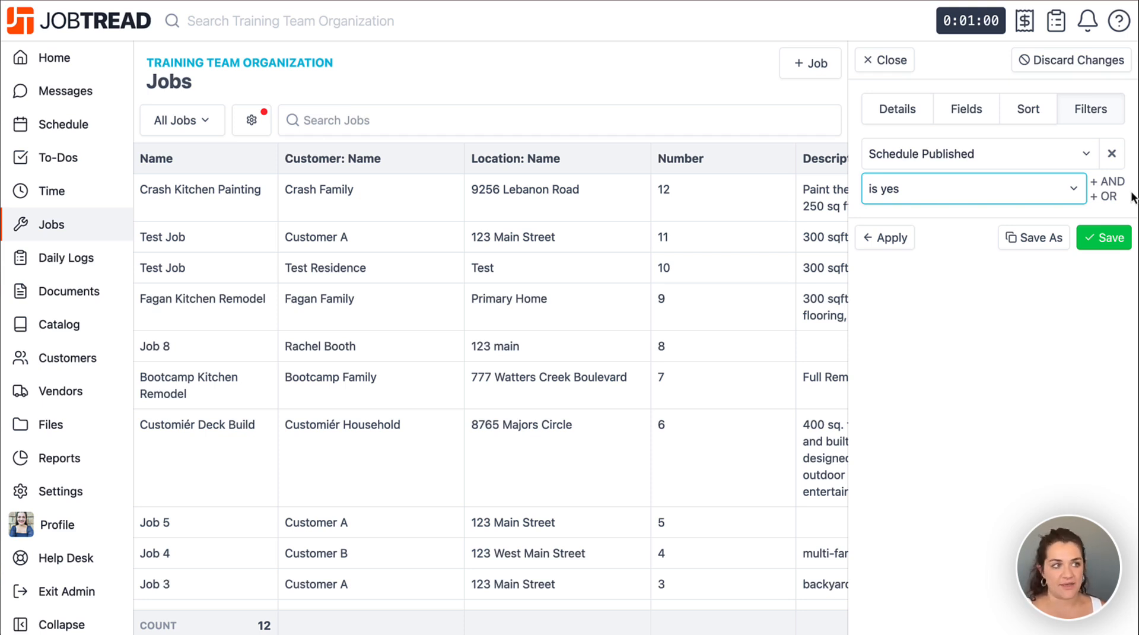
left_click(886, 62)
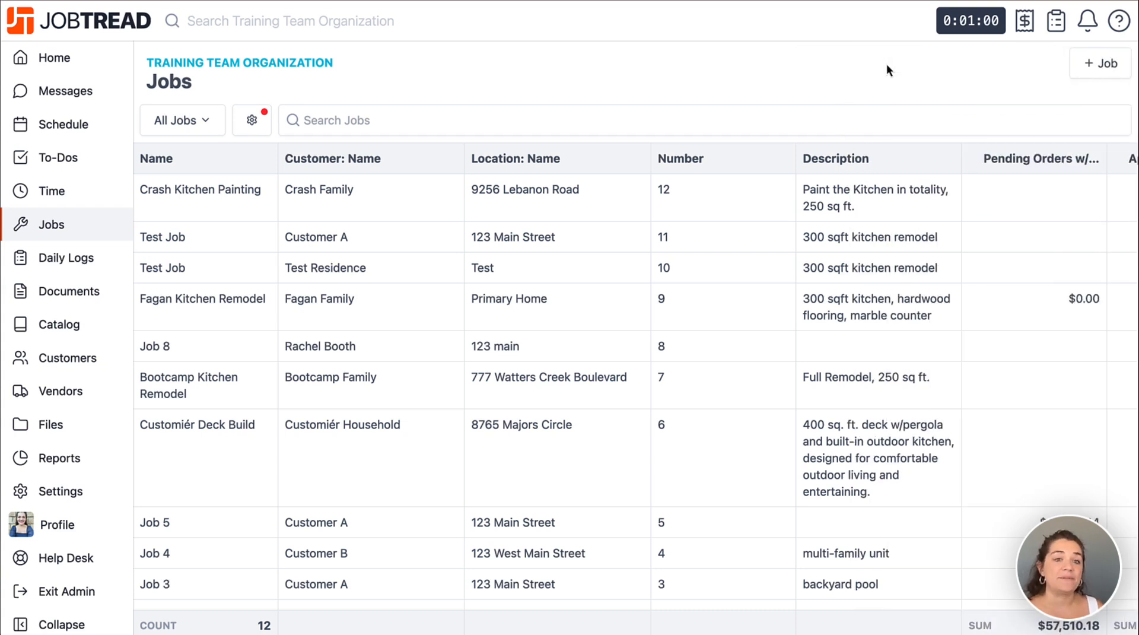
Switch to the WIP Report view and examine its cost, profit and invoicing columns through Under Invoiced
left_click(206, 121)
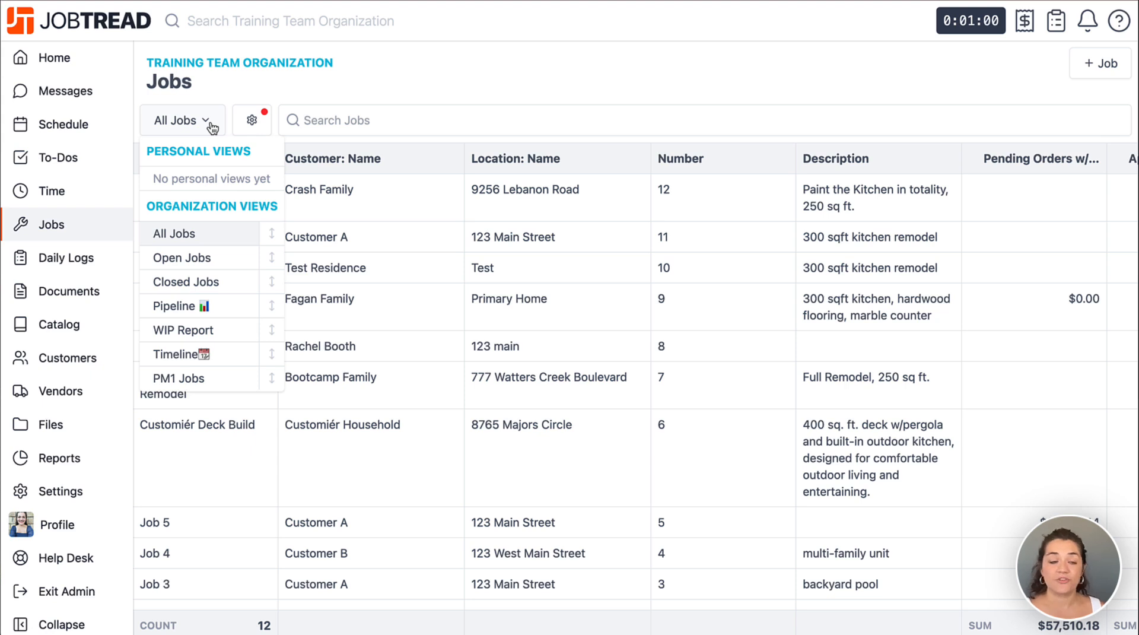
left_click(203, 338)
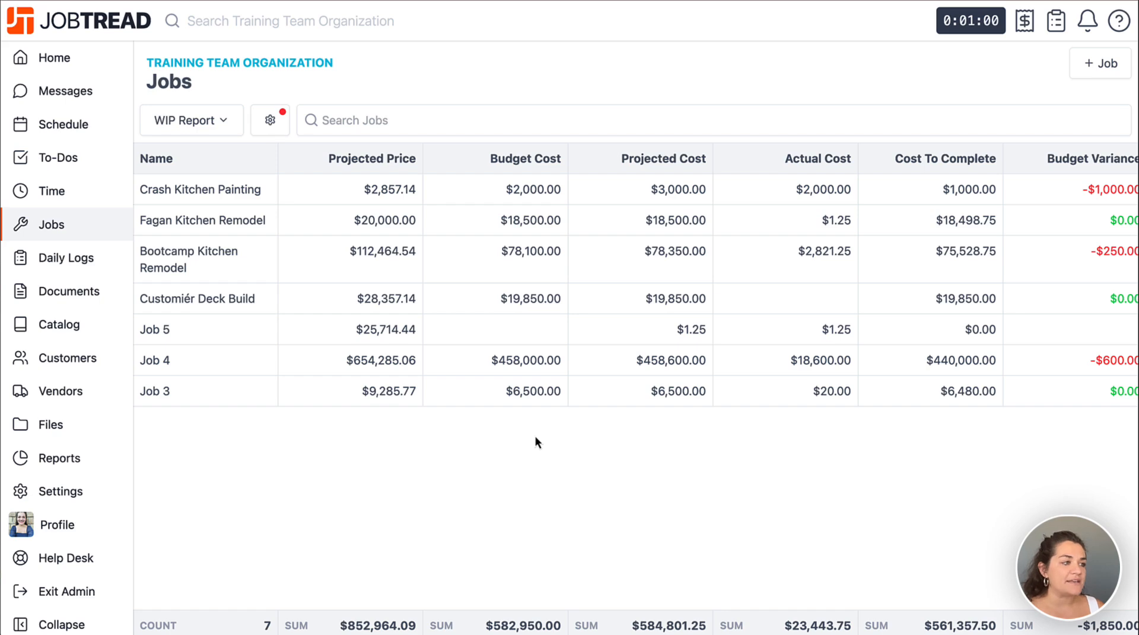
scroll(536, 442, "right", 5)
scroll(536, 442, "right", 8)
scroll(535, 441, "right", 2)
scroll(535, 442, "right", 10)
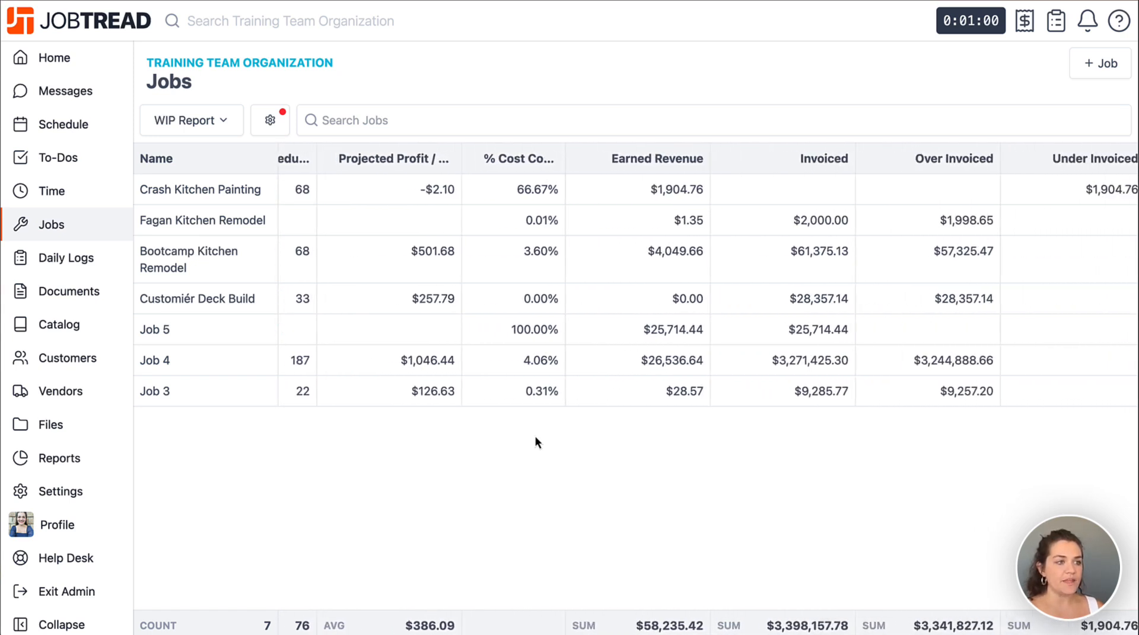
scroll(535, 442, "right", 3)
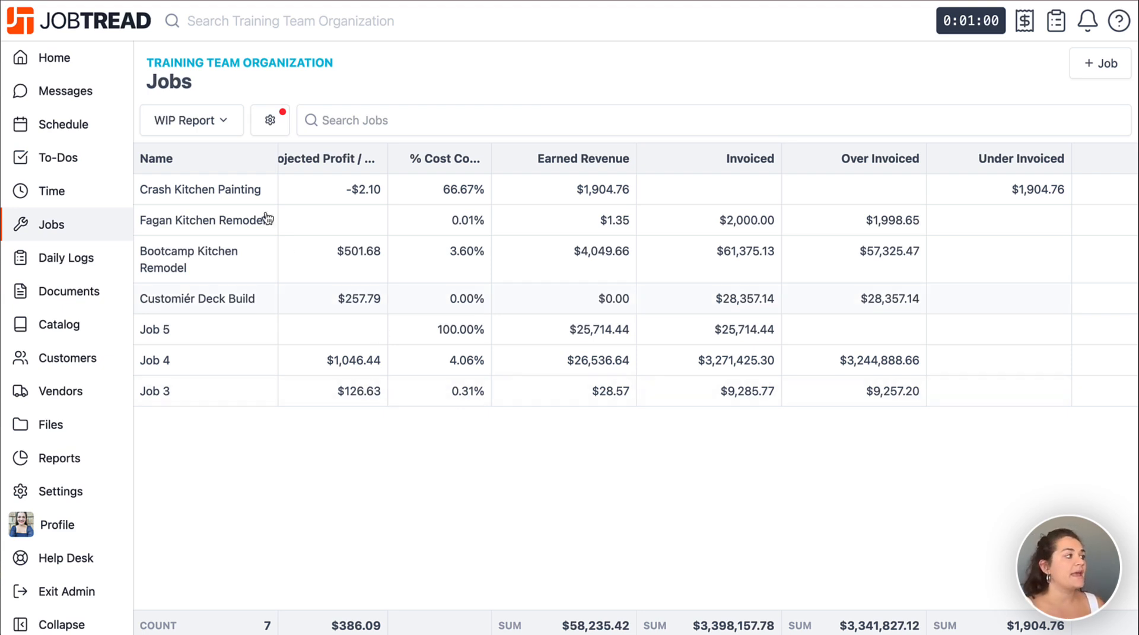
Switch to the Pipeline view and move the third job card in Appointment Set to the Estimating stage
left_click(223, 135)
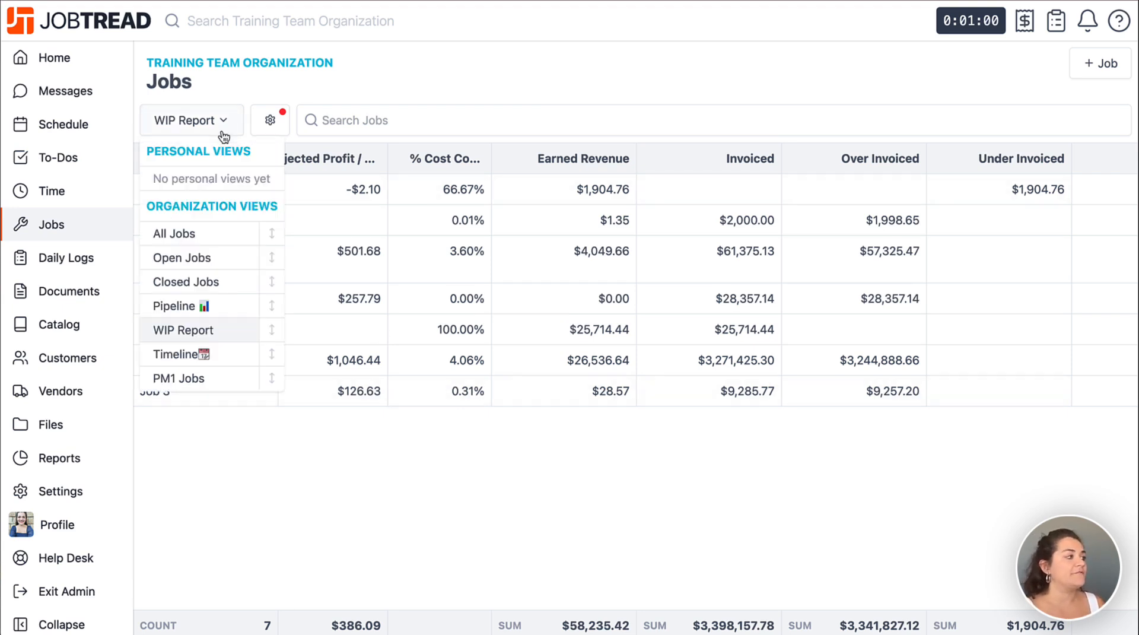
left_click(211, 317)
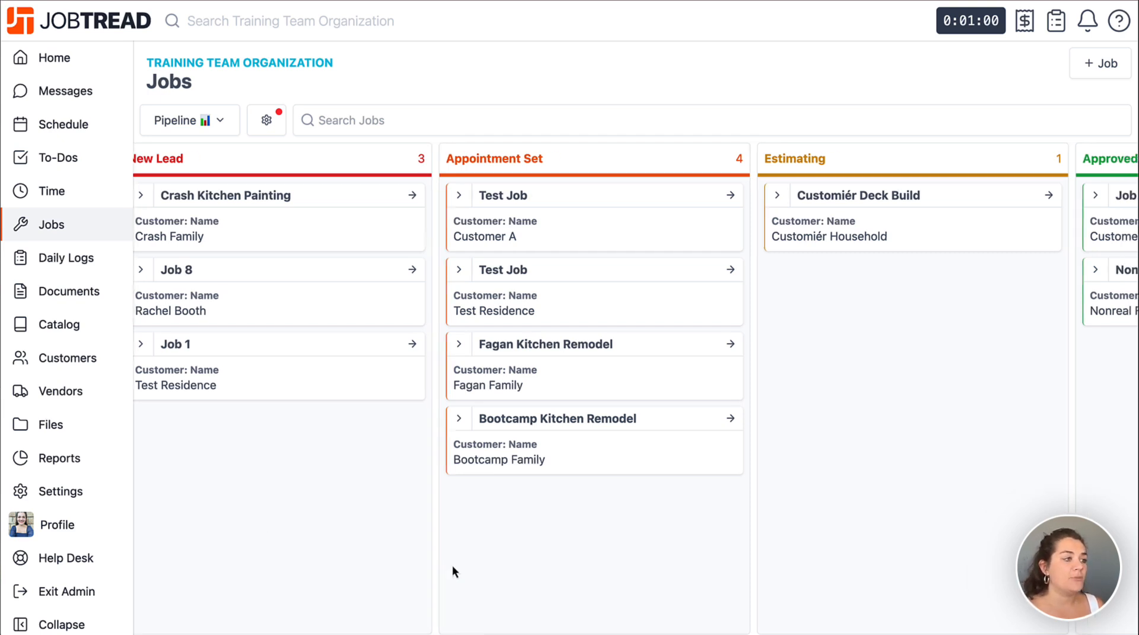
scroll(452, 564, "right", 5)
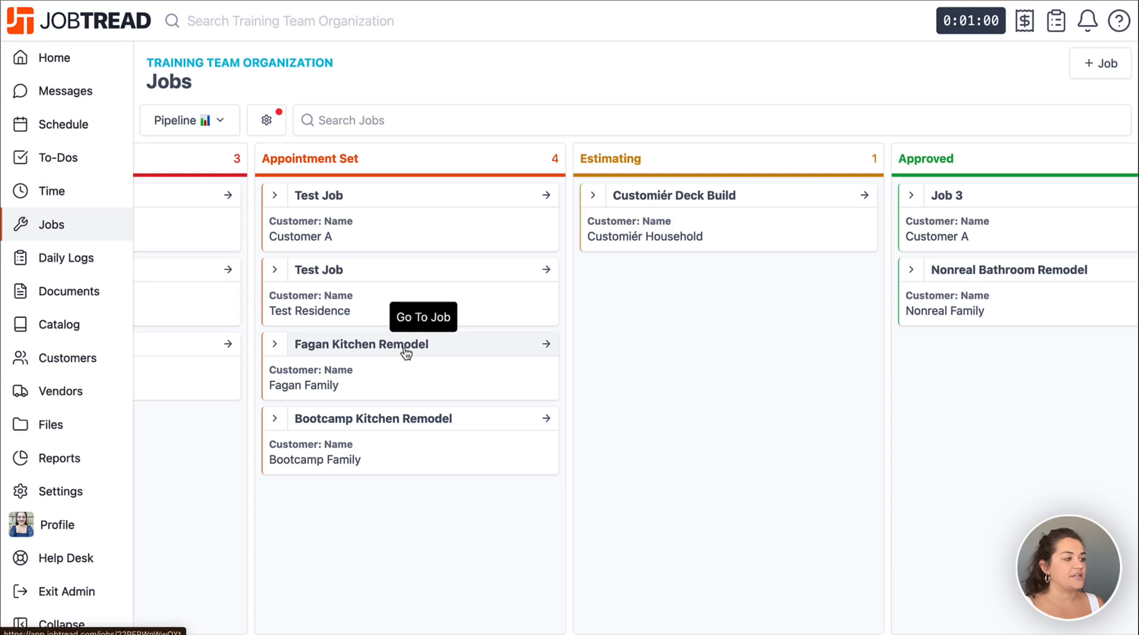
left_click_drag(406, 353, 741, 286)
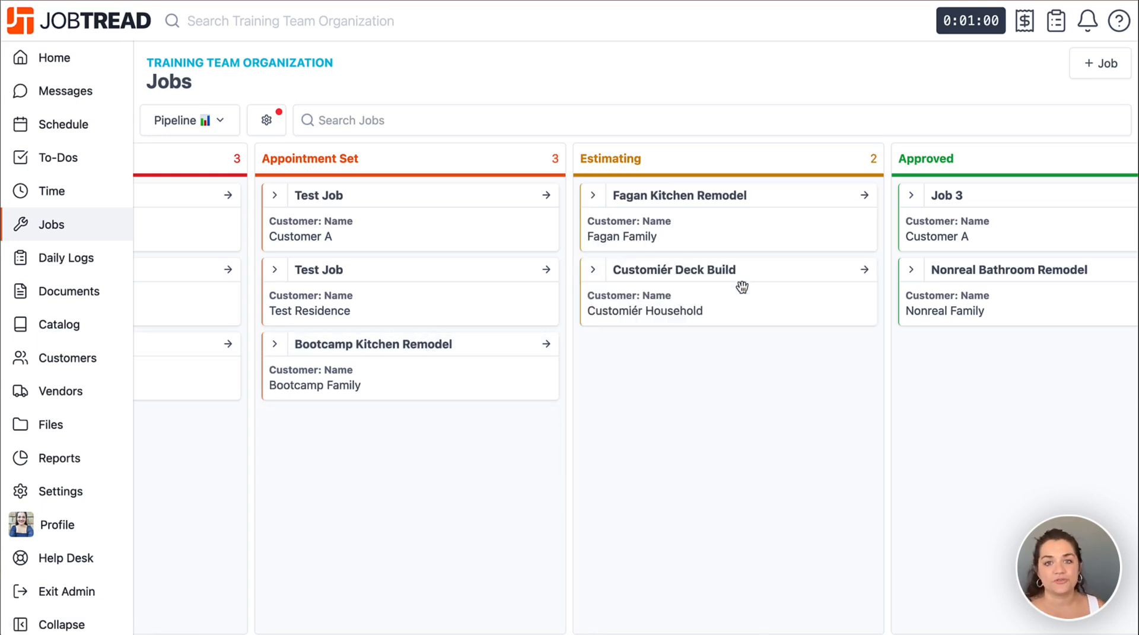
scroll(522, 437, "left", 2)
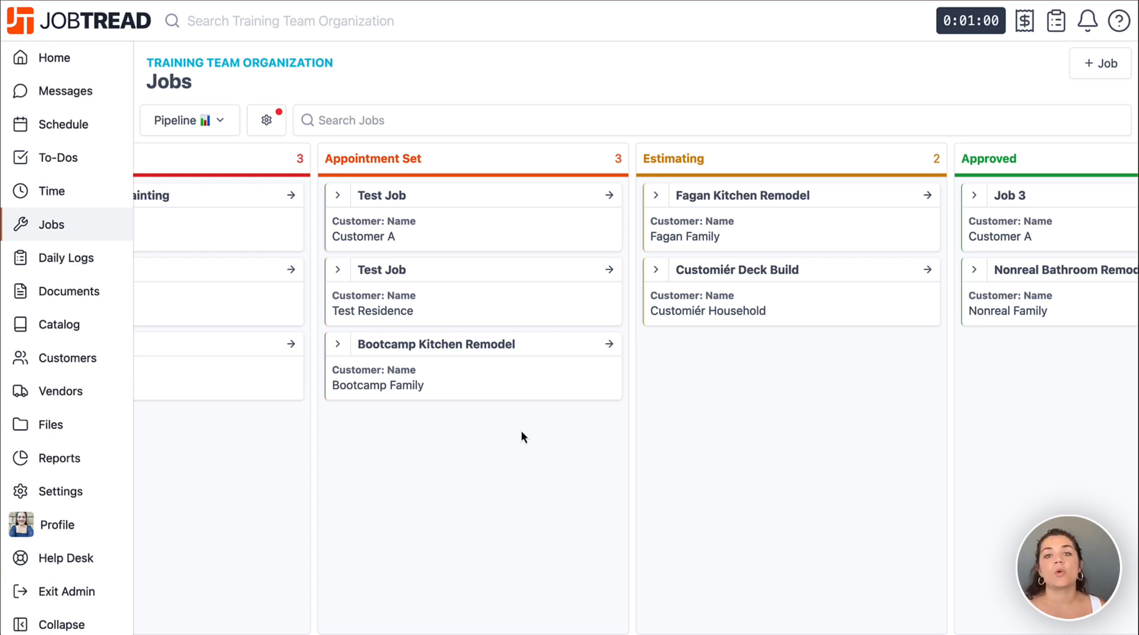
Open the Pipeline view's settings to examine its grouping and Kanban options, and bring up the list of saved views
left_click(272, 130)
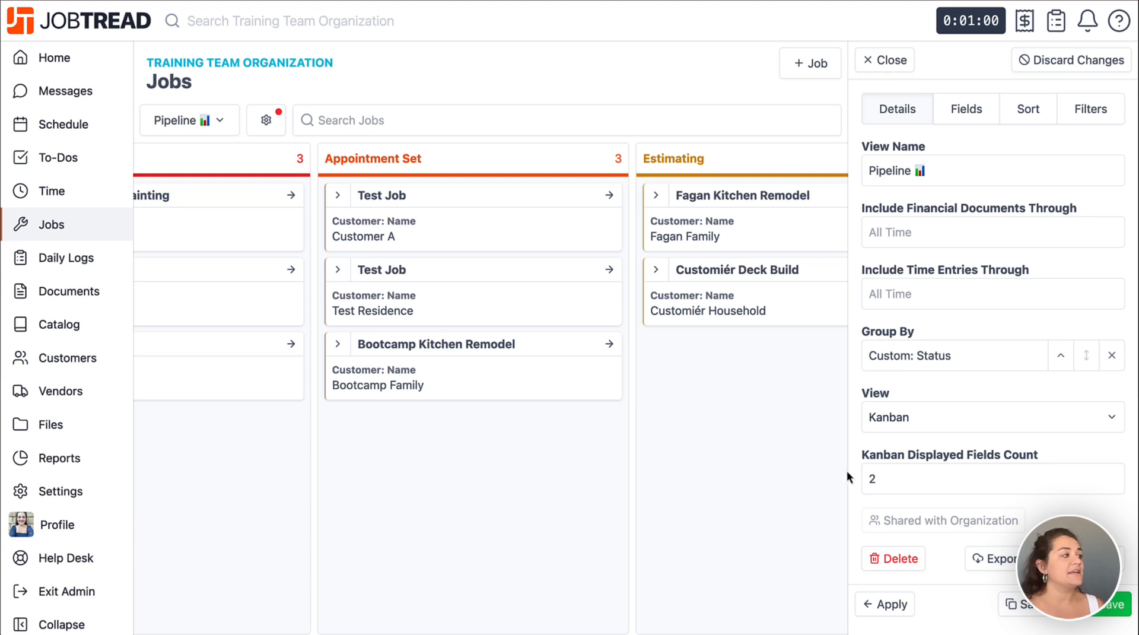
left_click(223, 126)
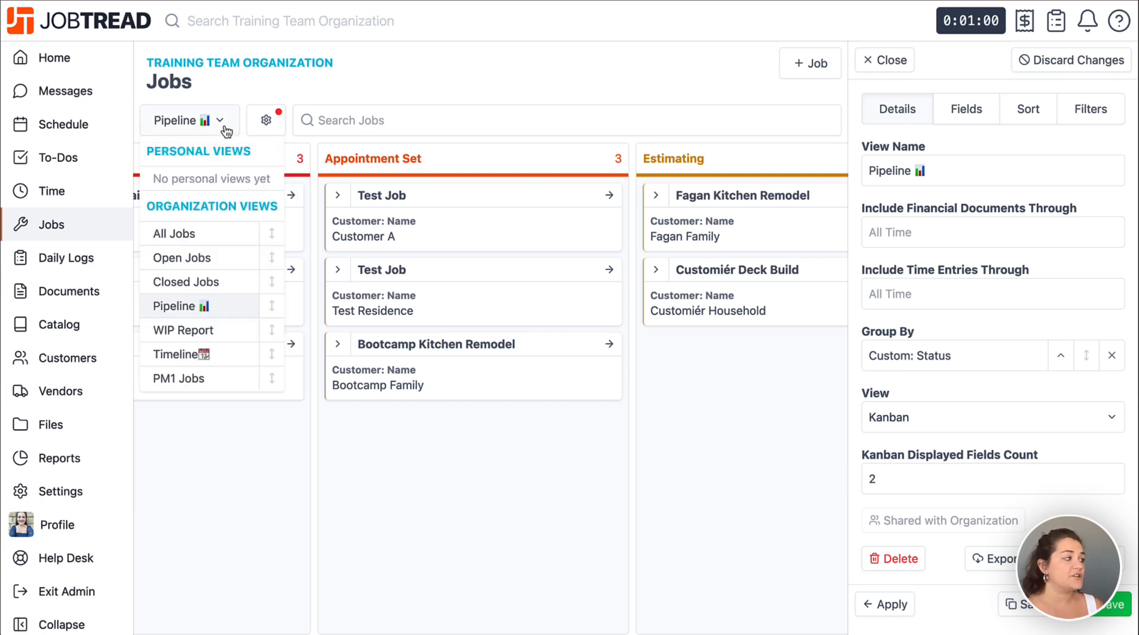